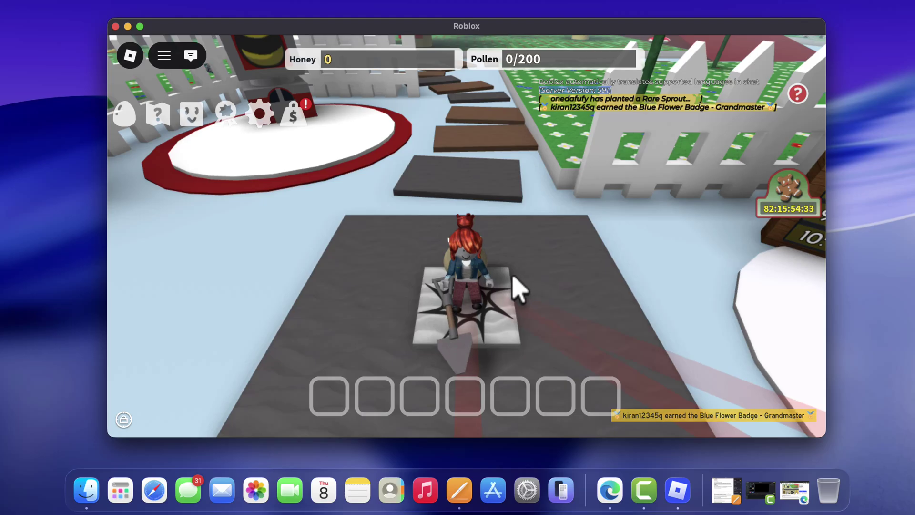
Step: Walk the avatar from the spawn tile along the plank path onto the orange-ringed Instant Converter pad
key("w")
key("Left")
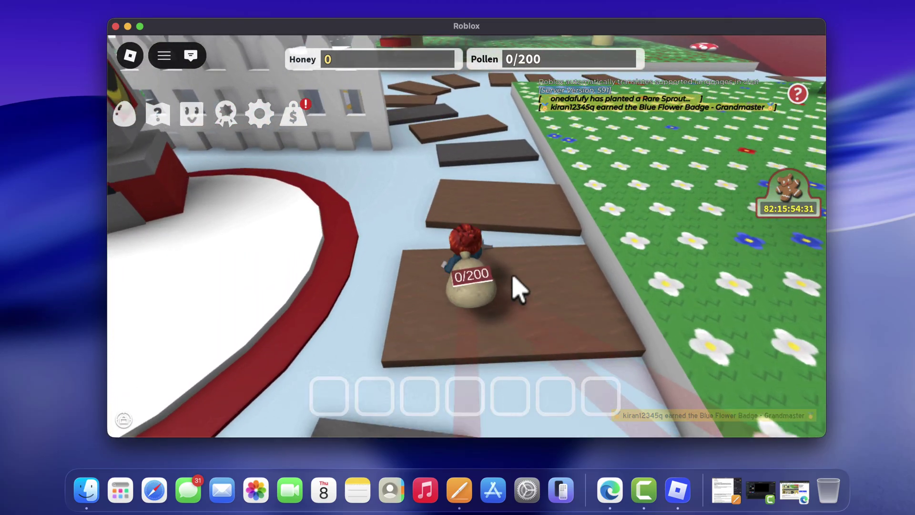
key("w")
key("Left")
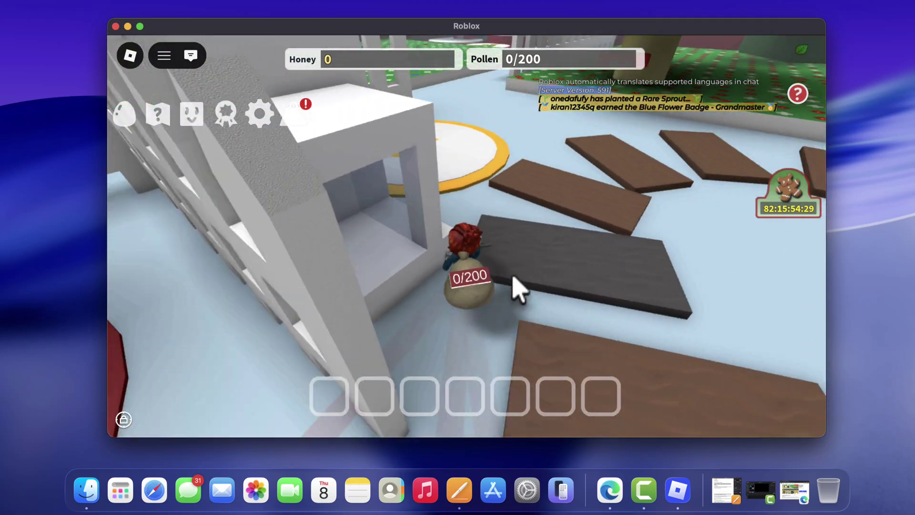
key("w")
key("Left")
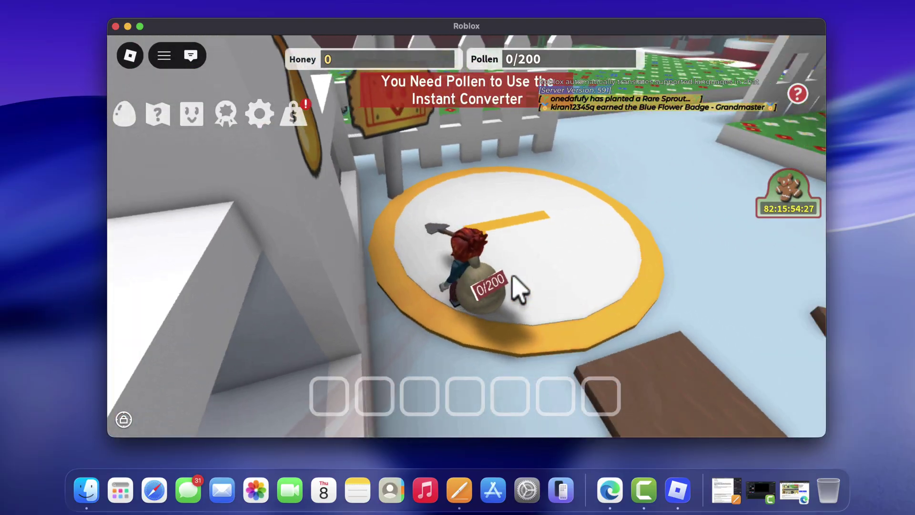
key("Left")
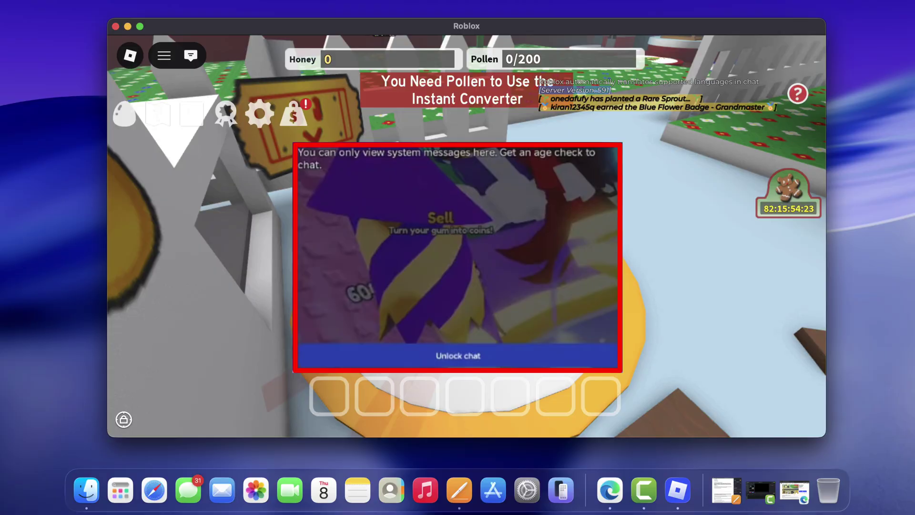
Step: Walk the avatar off the Instant Converter pad and along the brown planks between the flower fields
key("s")
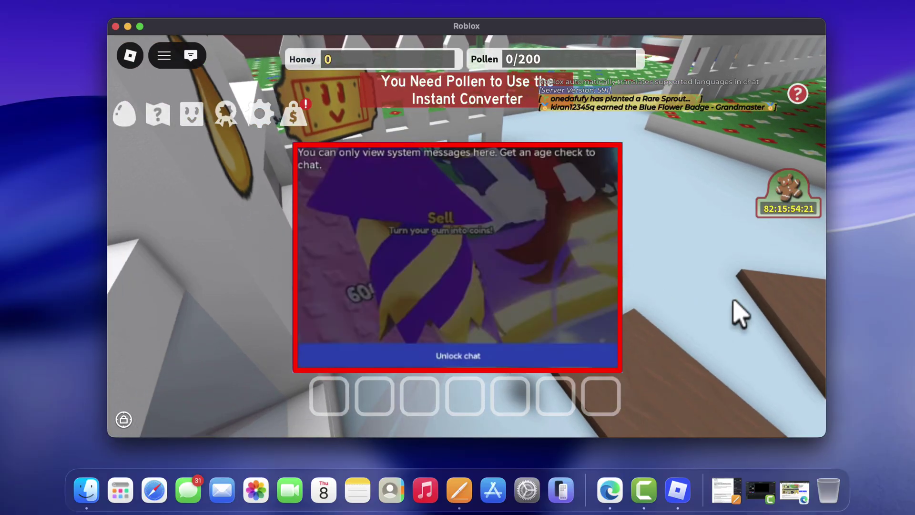
key("w")
key("Right")
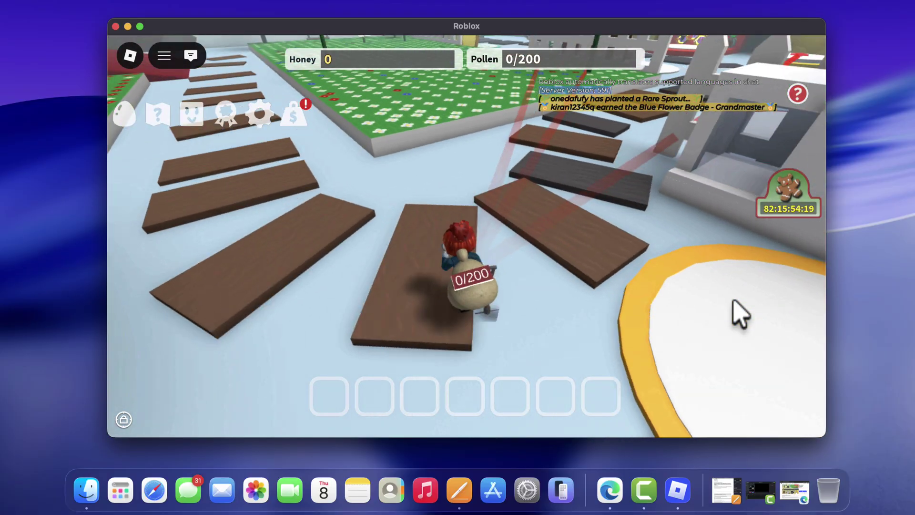
key("Right")
left_click(747, 310)
key("w")
key("Left")
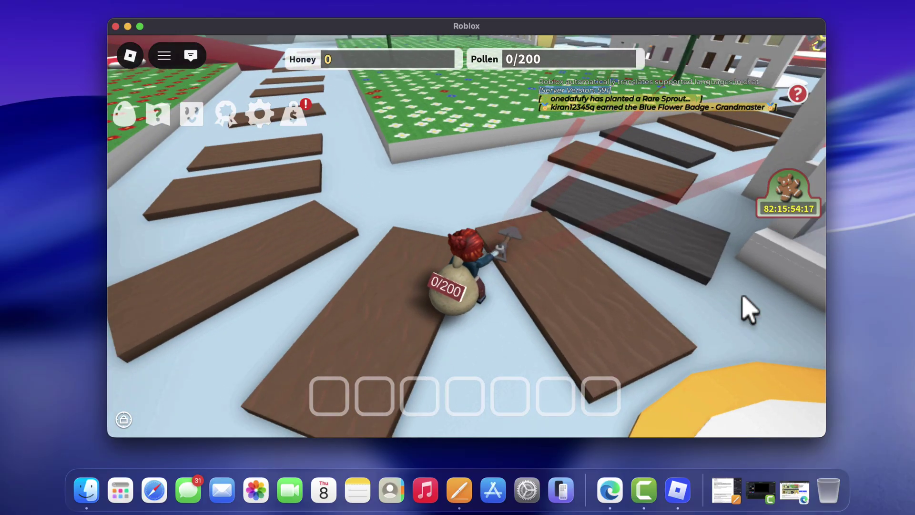
key("w")
key("Left")
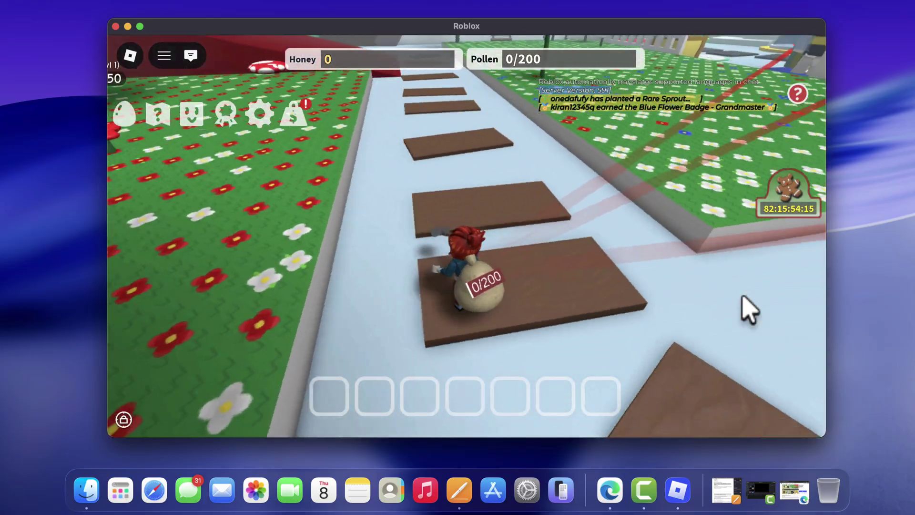
key("Right")
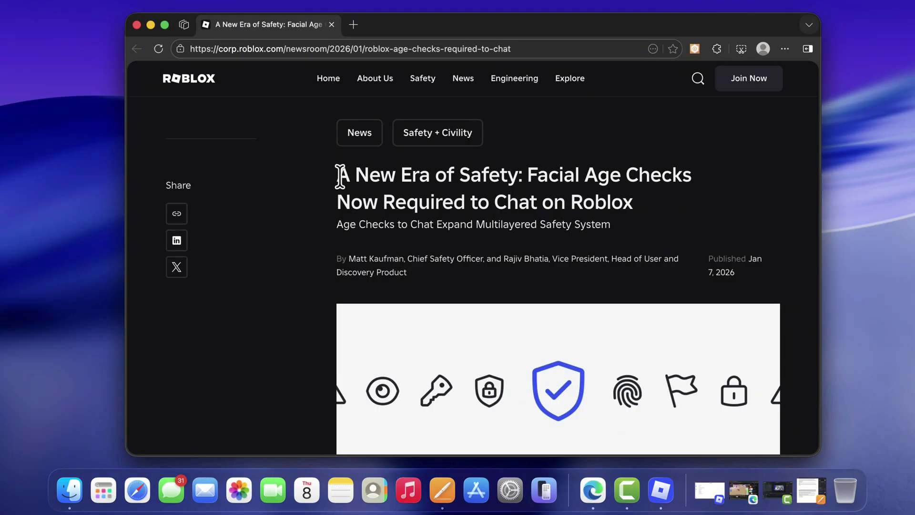
Step: Highlight the newsroom article's headline about facial age checks required to chat on Roblox in the browser
left_click_drag(340, 176, 620, 204)
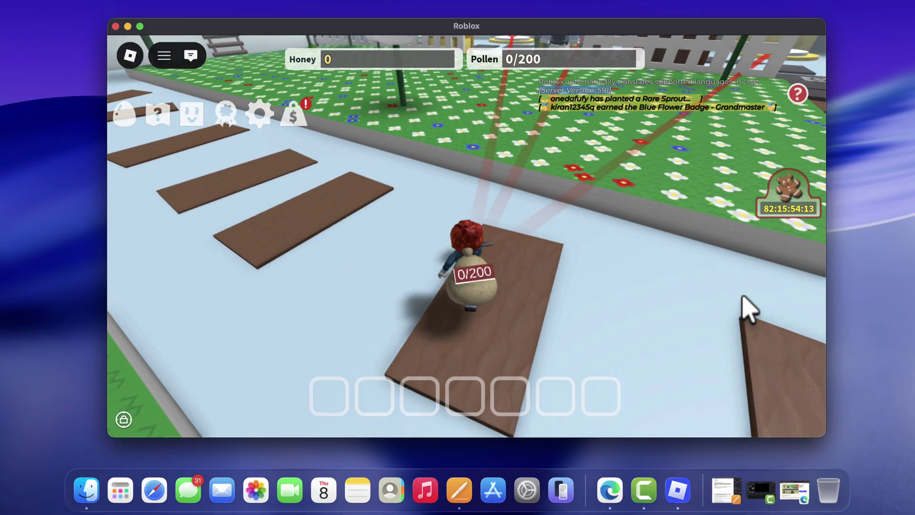
Step: Switch to the Roblox game and walk the avatar across the white flower field towards the gap in the fence
key("w")
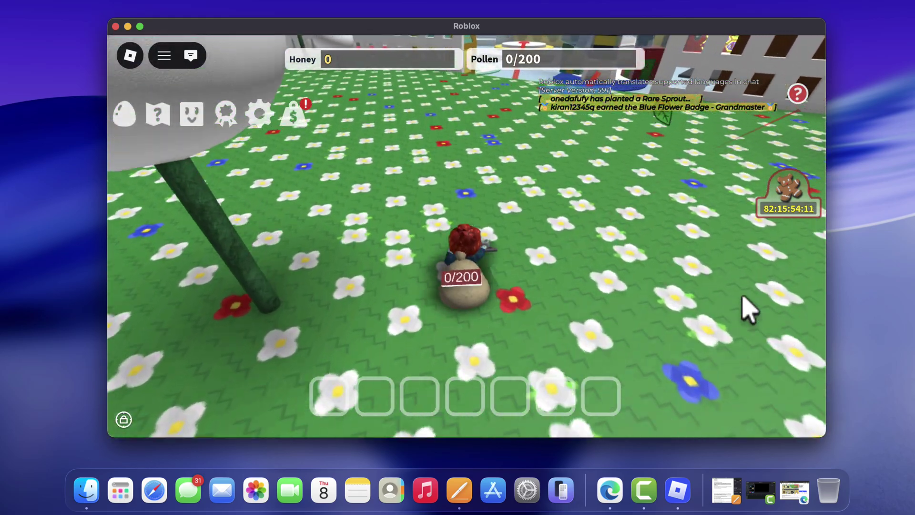
key("w")
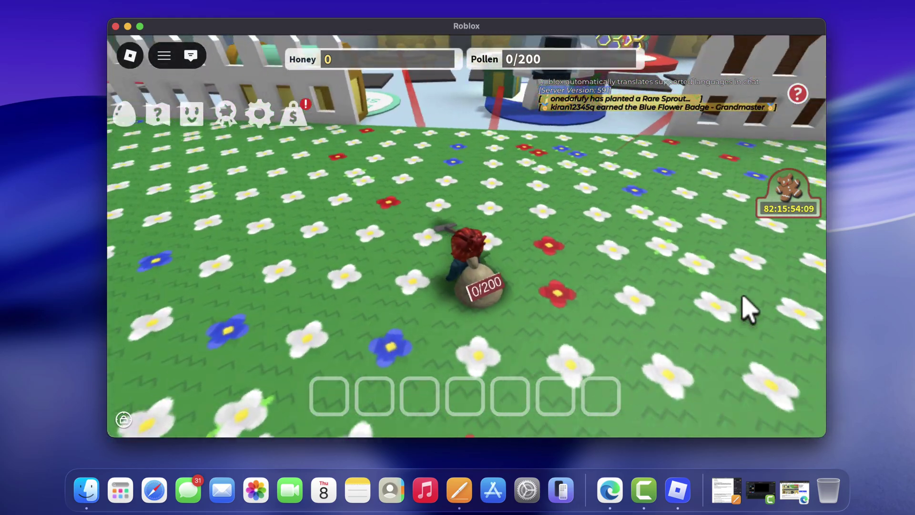
key("w")
key("a")
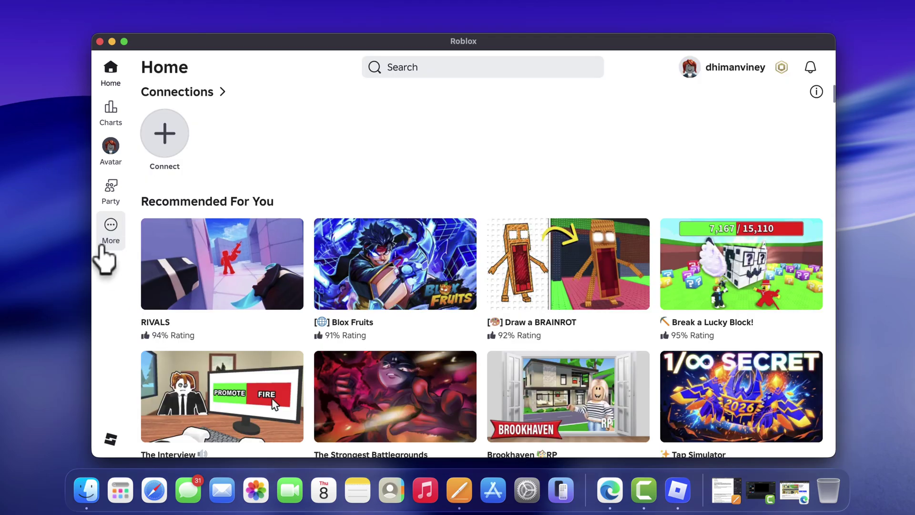
Step: Open the Account info page in the Roblox settings
left_click(112, 229)
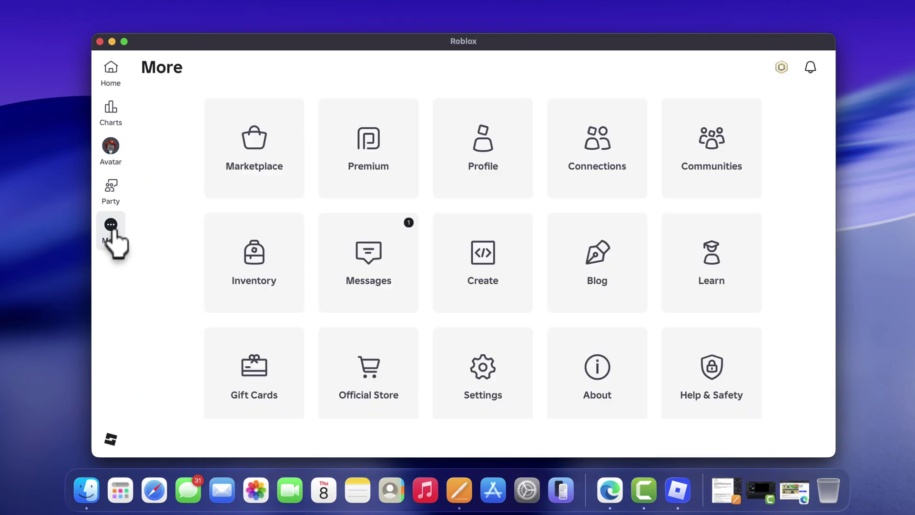
left_click(484, 379)
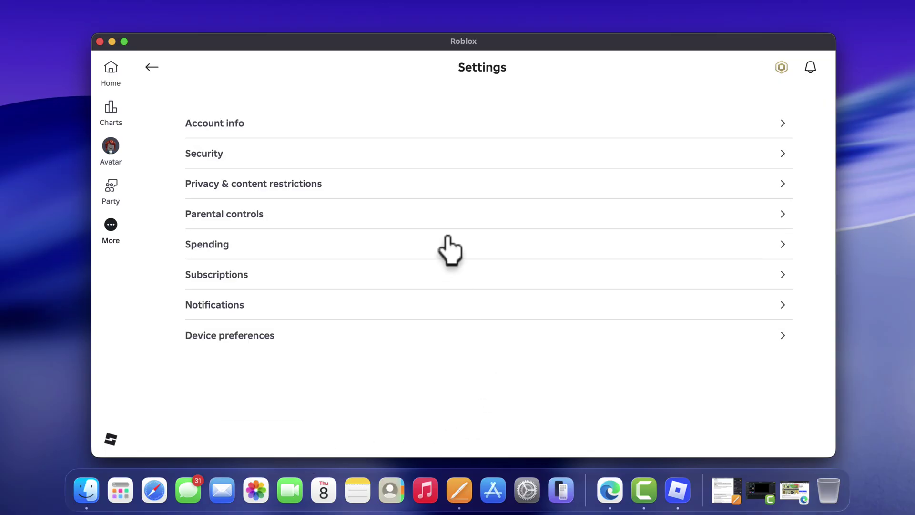
left_click(391, 137)
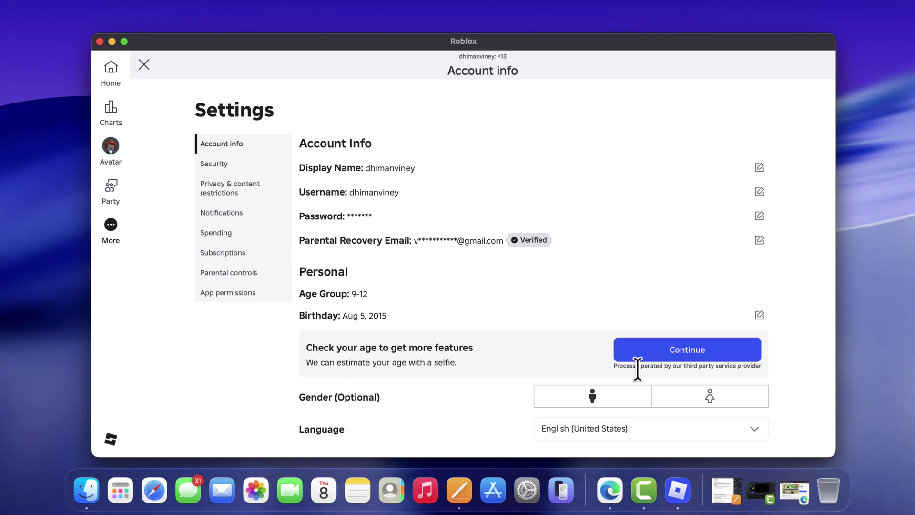
Step: Start the camera age check, agree to facial image processing, and choose to continue on another device
left_click(682, 355)
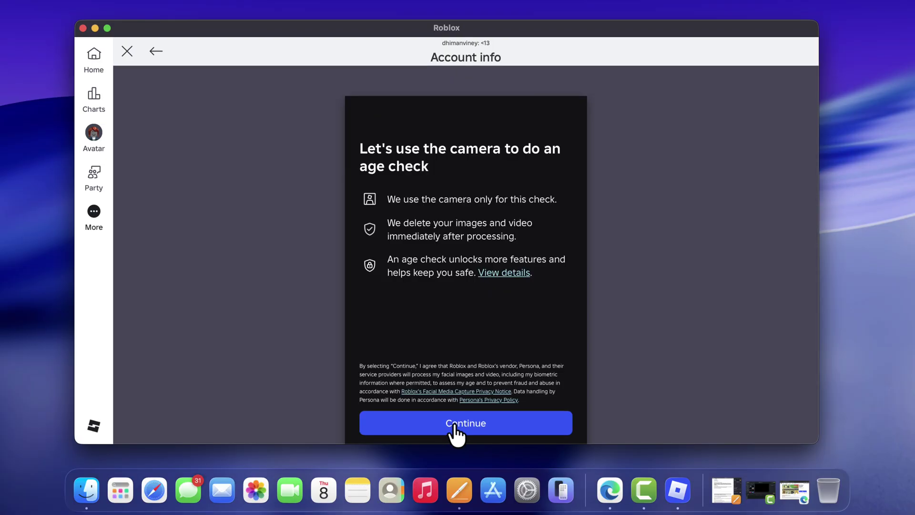
left_click(453, 429)
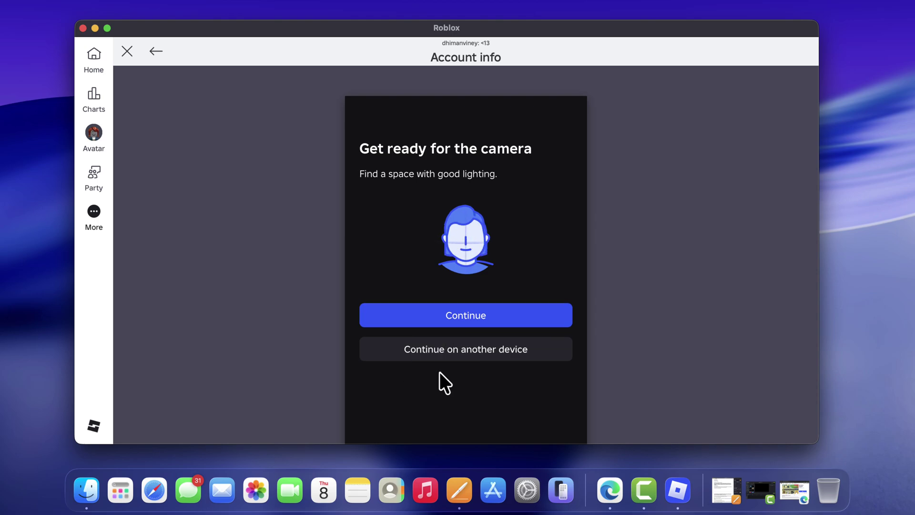
left_click(461, 354)
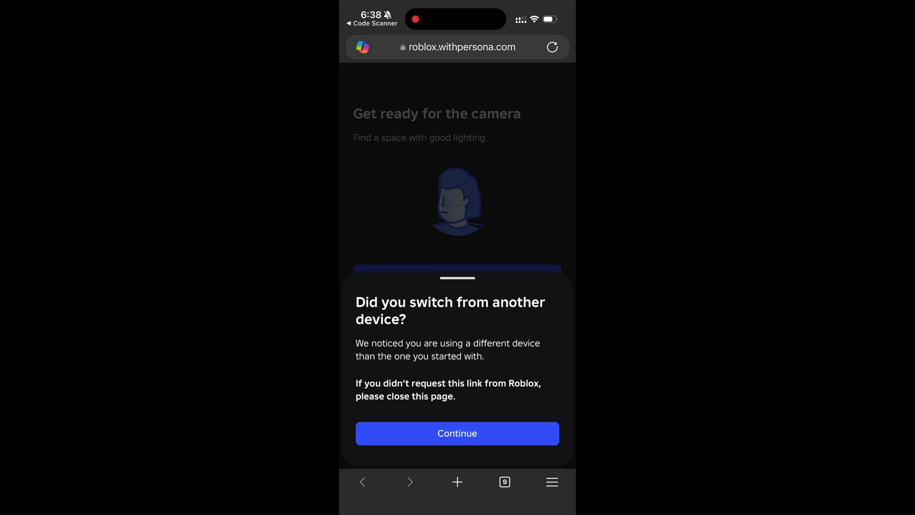
Step: Complete the camera age check on the phone, allowing camera access for roblox.withpersona.com and accepting the age estimate without an ID
left_click(457, 433)
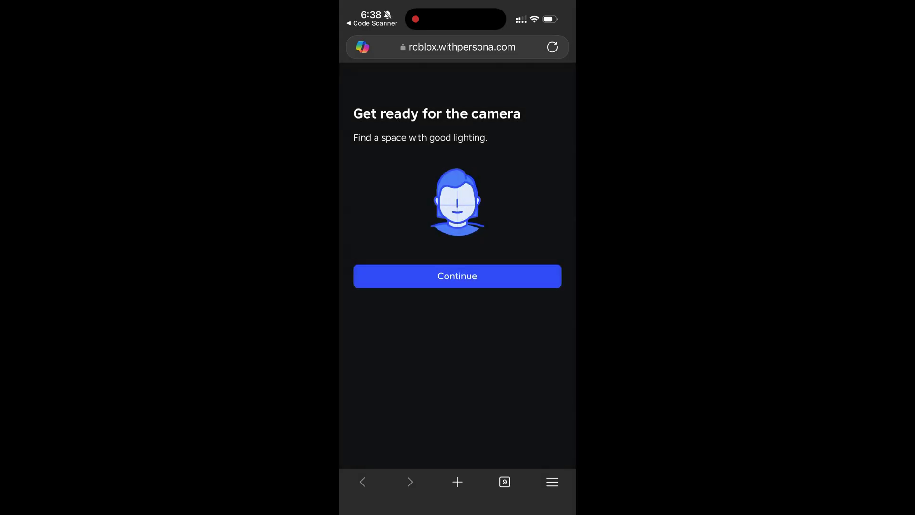
left_click(457, 276)
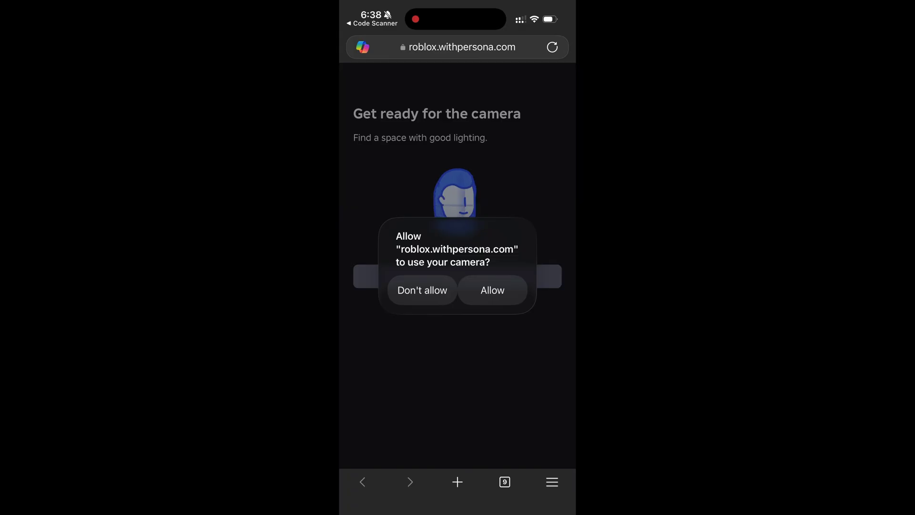
left_click(492, 290)
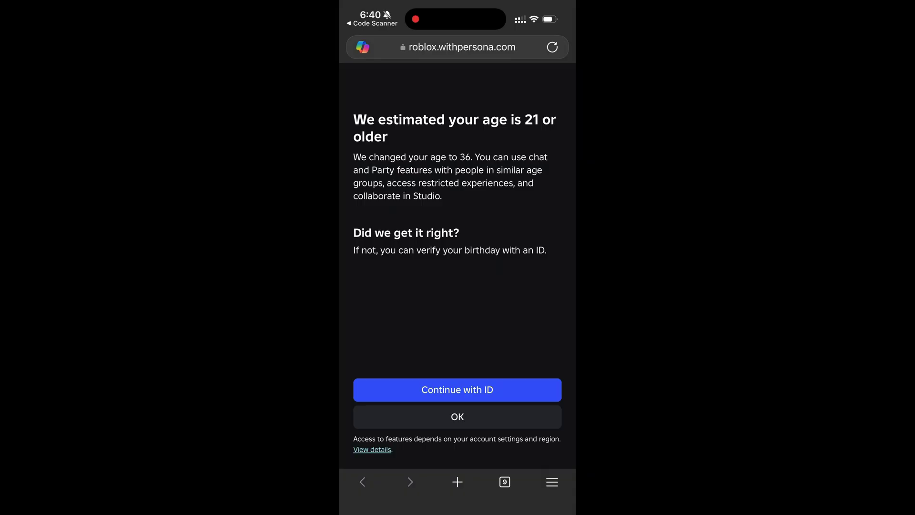
left_click(458, 417)
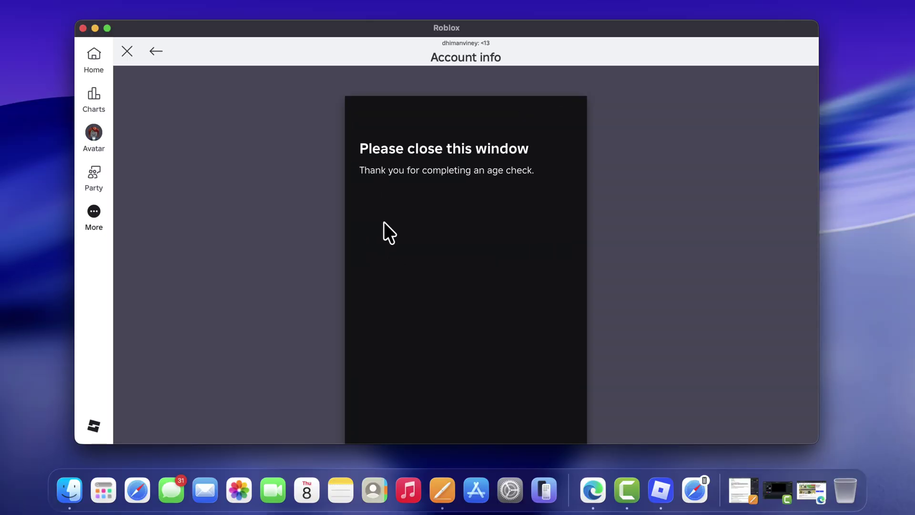
Step: Close the completed age check on the computer and return to the Roblox Home page
left_click(127, 51)
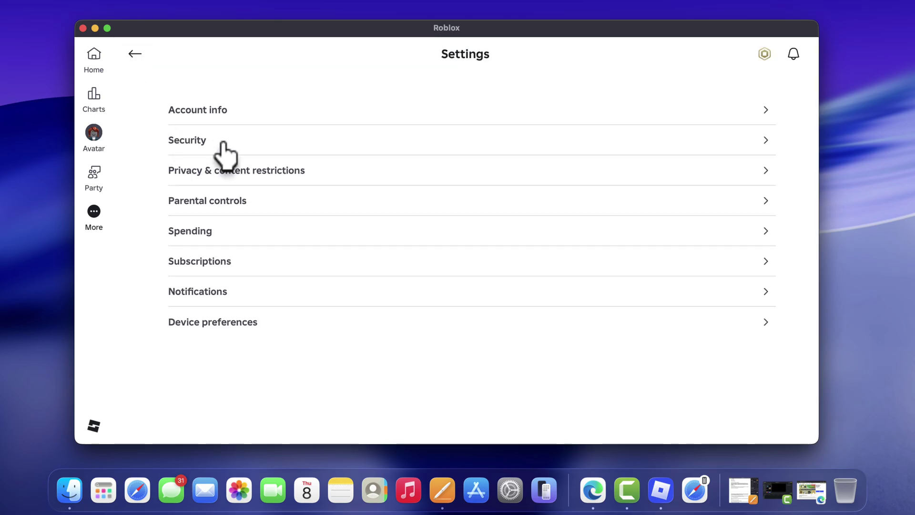
left_click(99, 60)
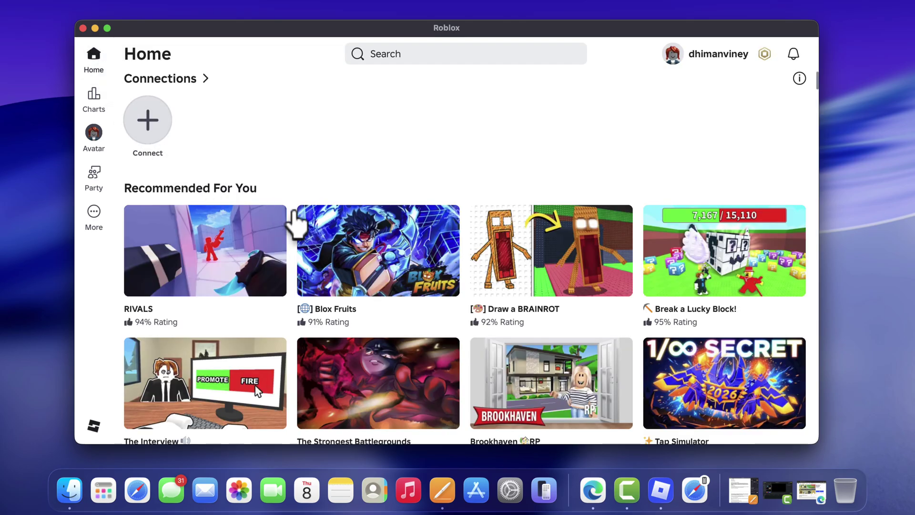
mouse_move(371, 241)
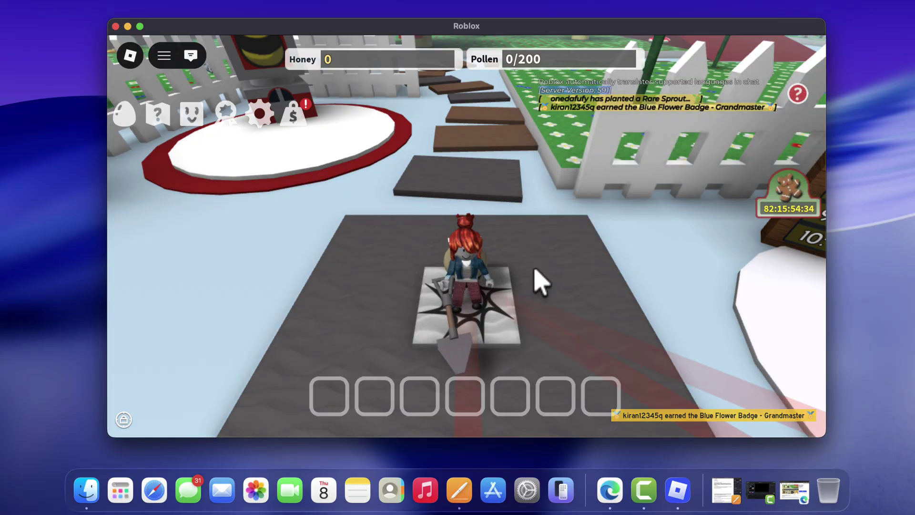
Step: Walk the avatar from the spawn tile onto the Instant Converter pad and jump on it
key("w")
key("w")
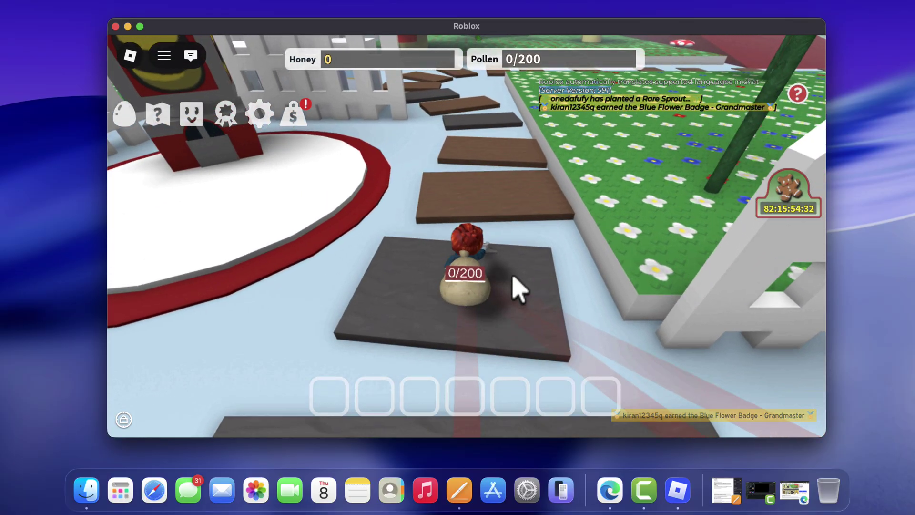
key("w")
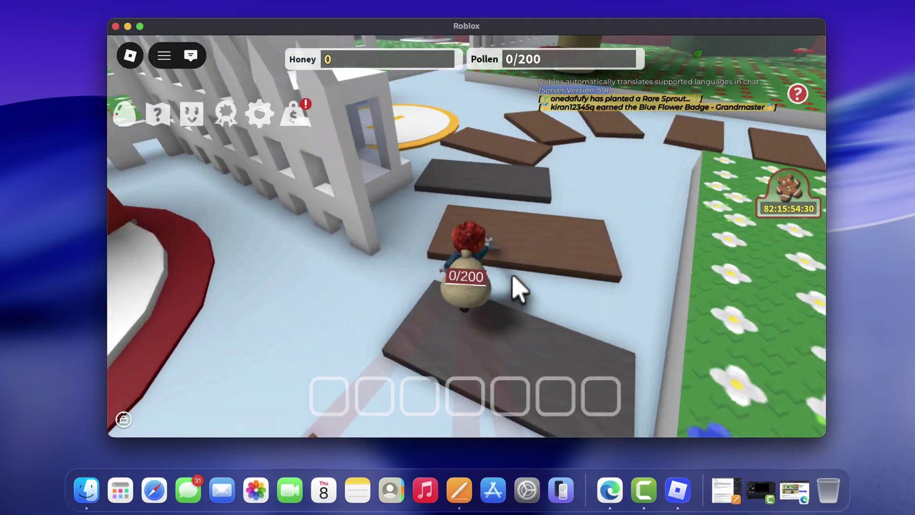
key("w")
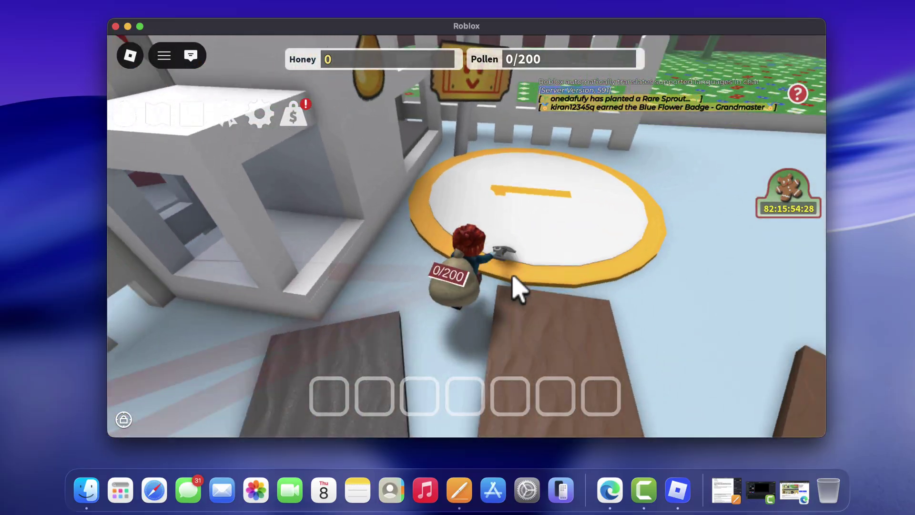
key("Left")
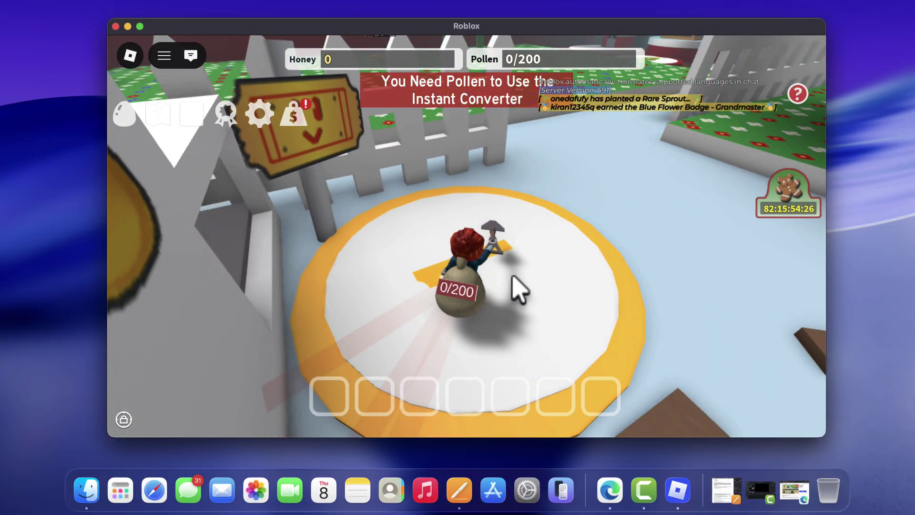
key("space")
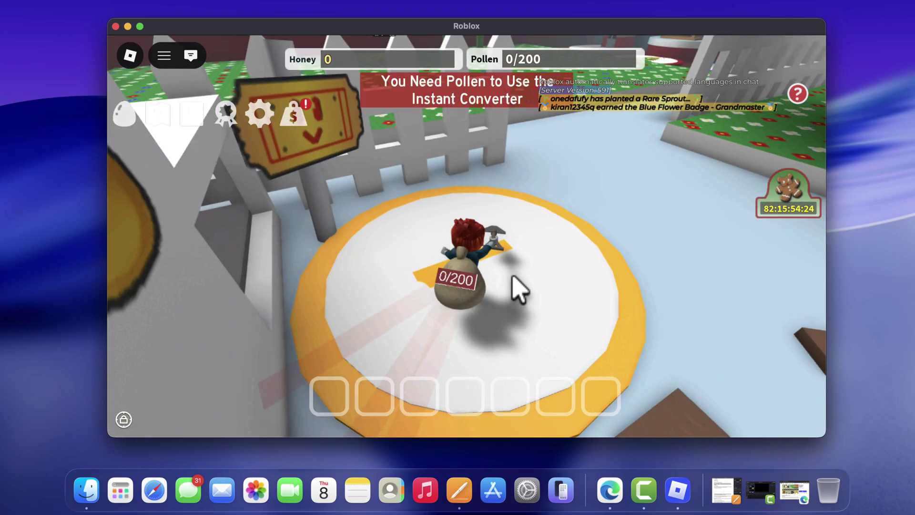
Step: Turn the avatar around, leave the Instant Converter pad, and follow the plank path beside the red flower field
key("s")
key("s")
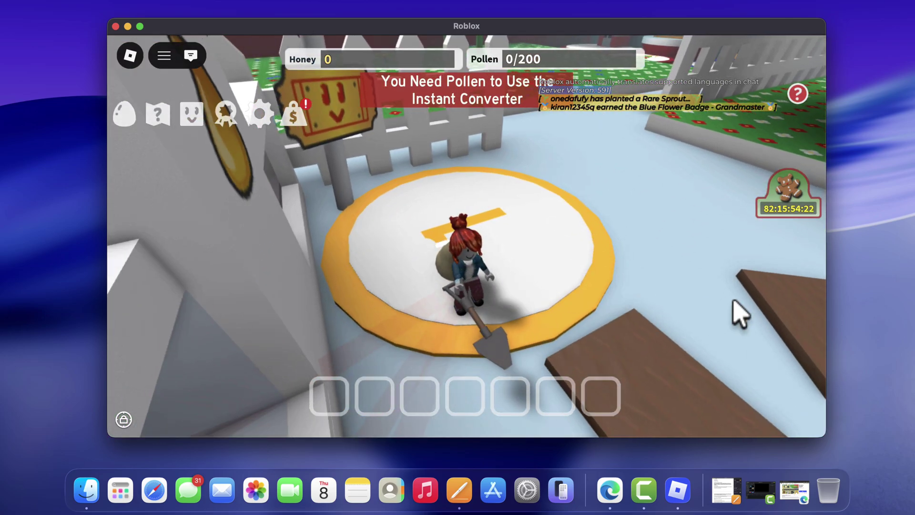
key("w")
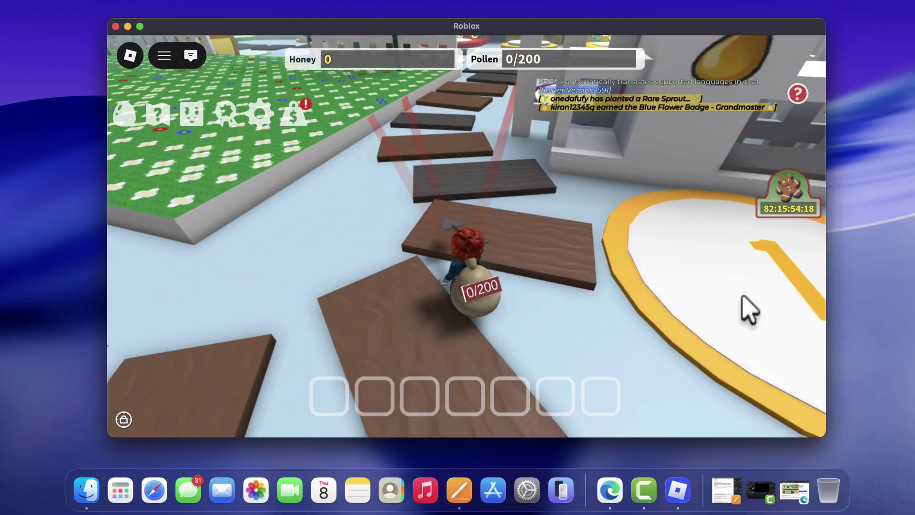
key("Left")
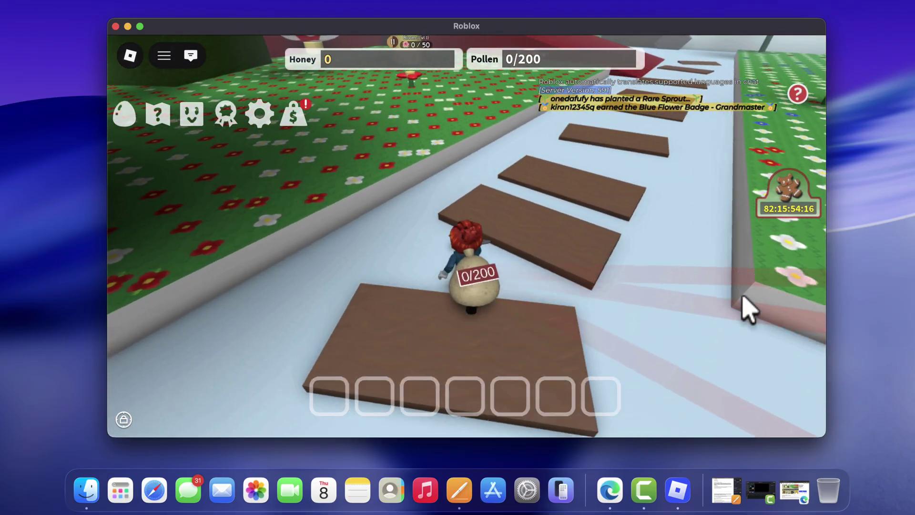